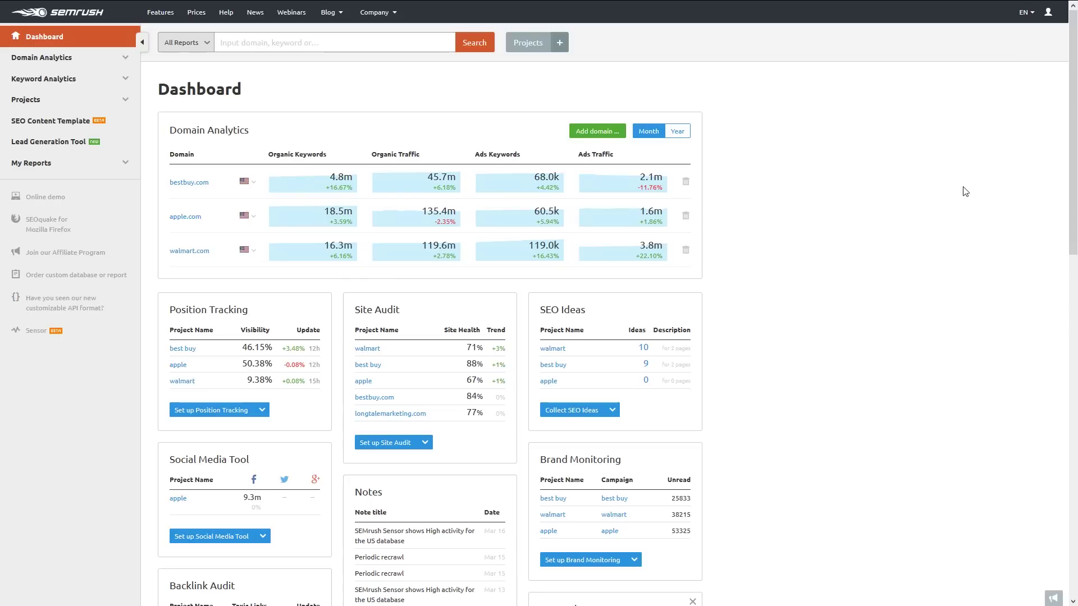
Open the Domain vs. Domain report in Advanced Mode.
{"action": "left_click", "coordinate": [102, 64]}
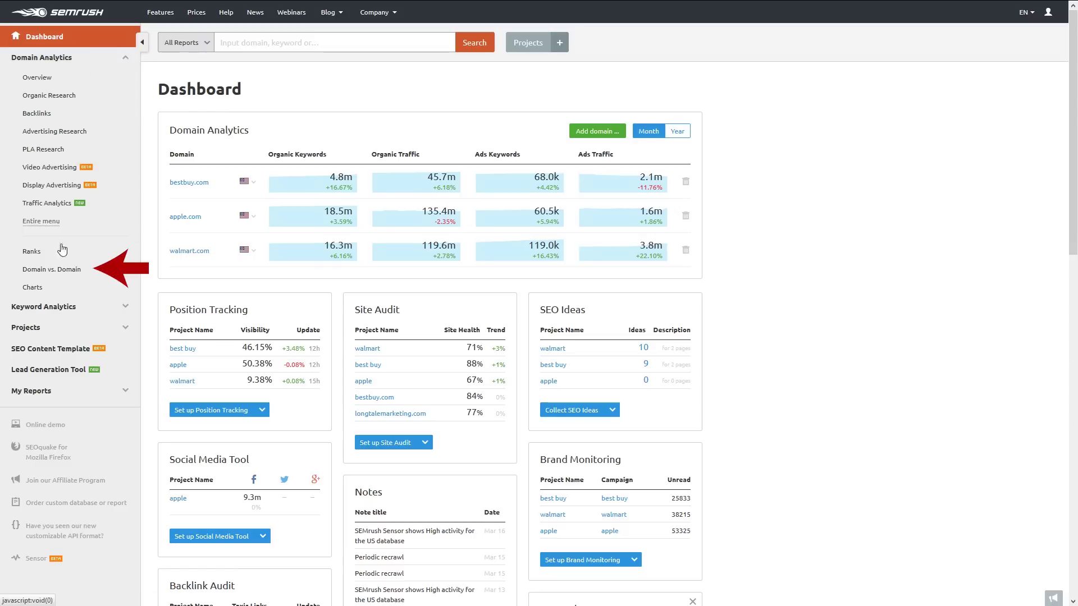
{"action": "left_click", "coordinate": [58, 270]}
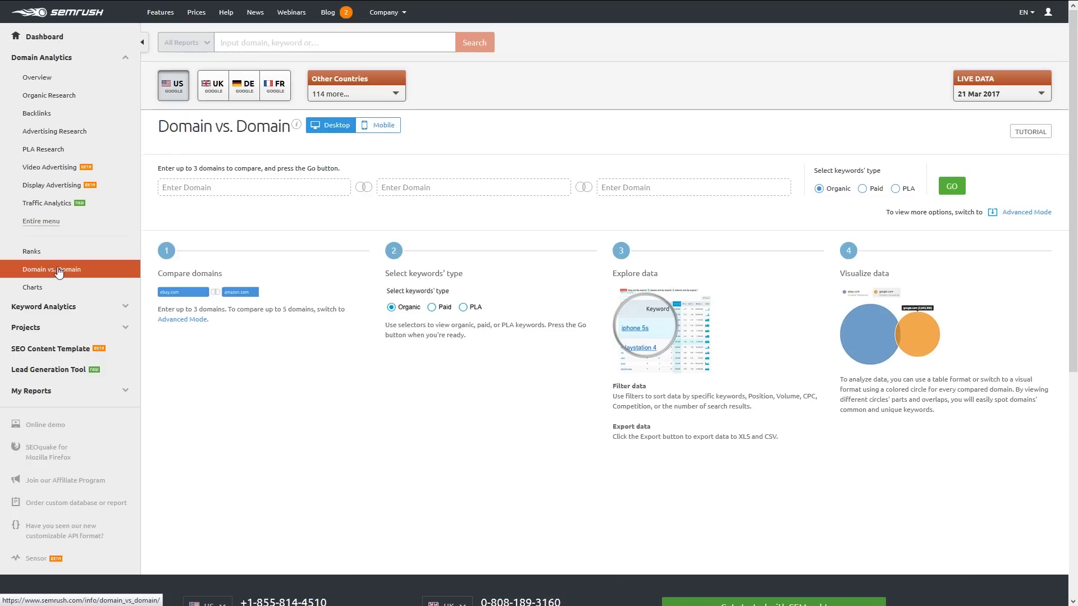
{"action": "left_click", "coordinate": [1026, 213]}
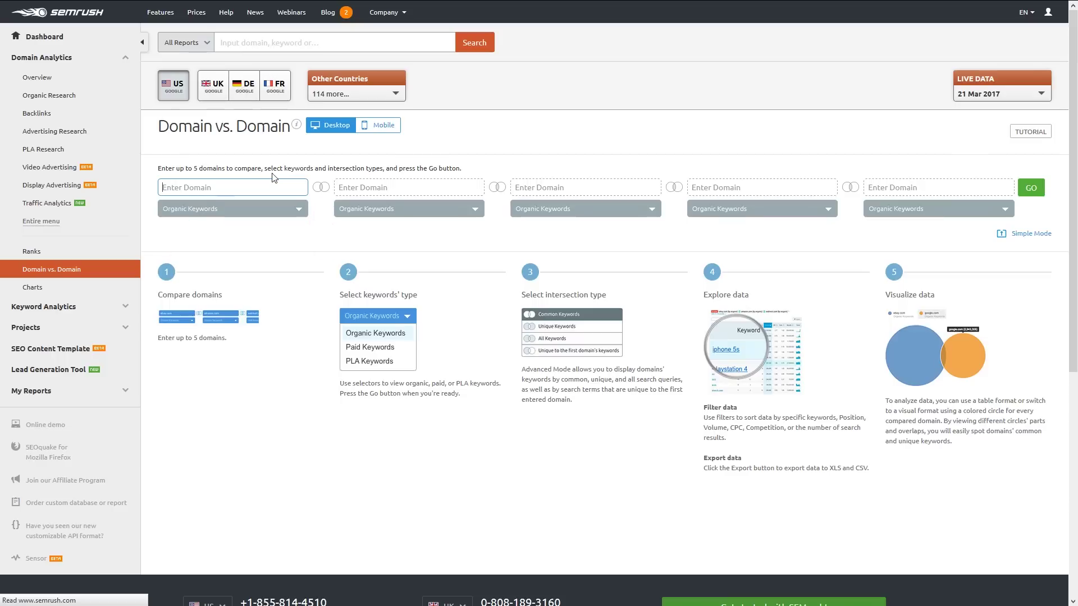
Compare kayak.com, tripadvisor.com and expedia.com and review the shared-keyword results.
{"action": "type", "text": "kayak.com"}
{"action": "left_click", "coordinate": [362, 188]}
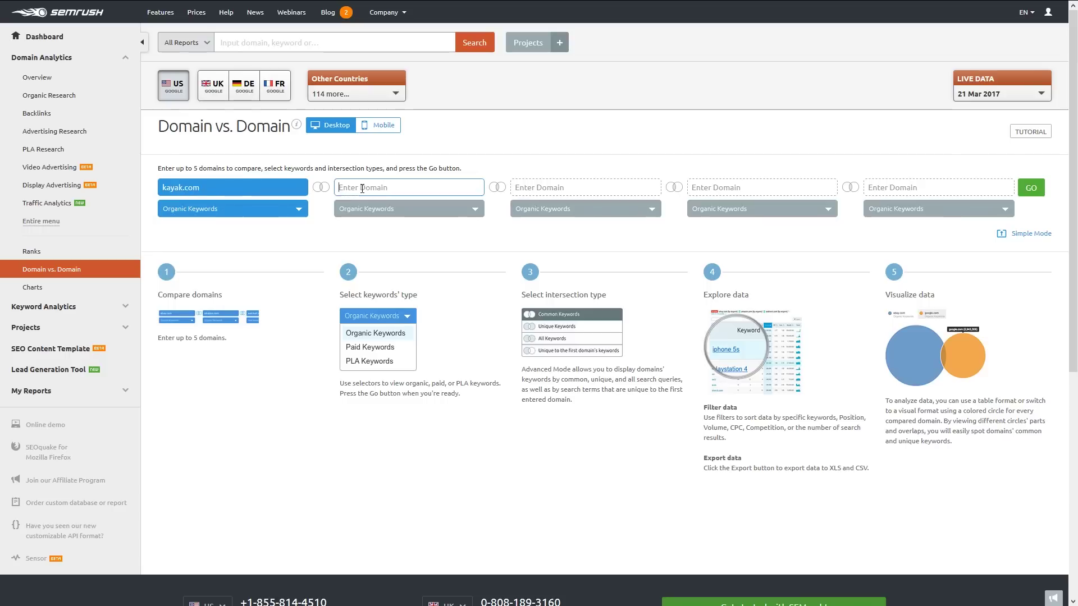
{"action": "type", "text": "tripadvisor.com"}
{"action": "left_click", "coordinate": [515, 194]}
{"action": "type", "text": "expedia.com"}
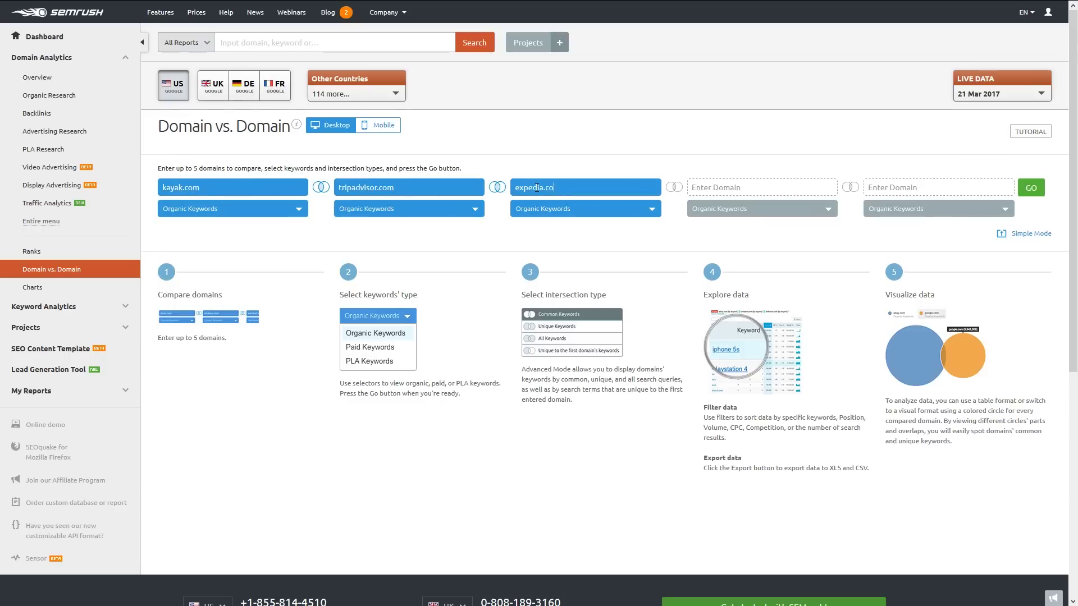
{"action": "left_click", "coordinate": [1029, 191]}
{"action": "scroll", "coordinate": [1030, 192], "scroll_direction": "down", "scroll_amount": 4}
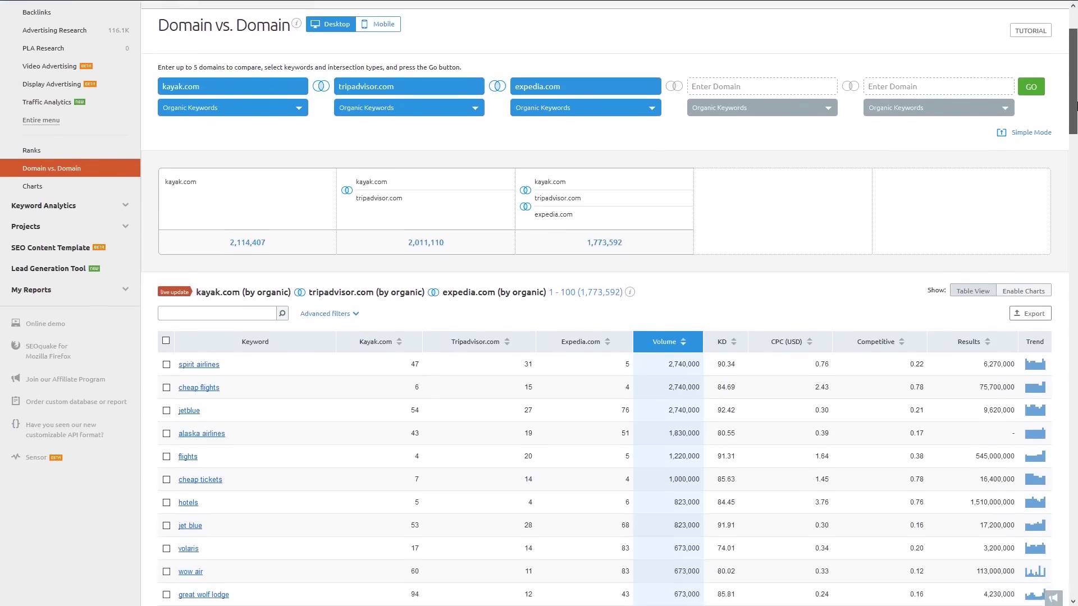
{"action": "scroll", "coordinate": [610, 337], "scroll_direction": "down", "scroll_amount": 2}
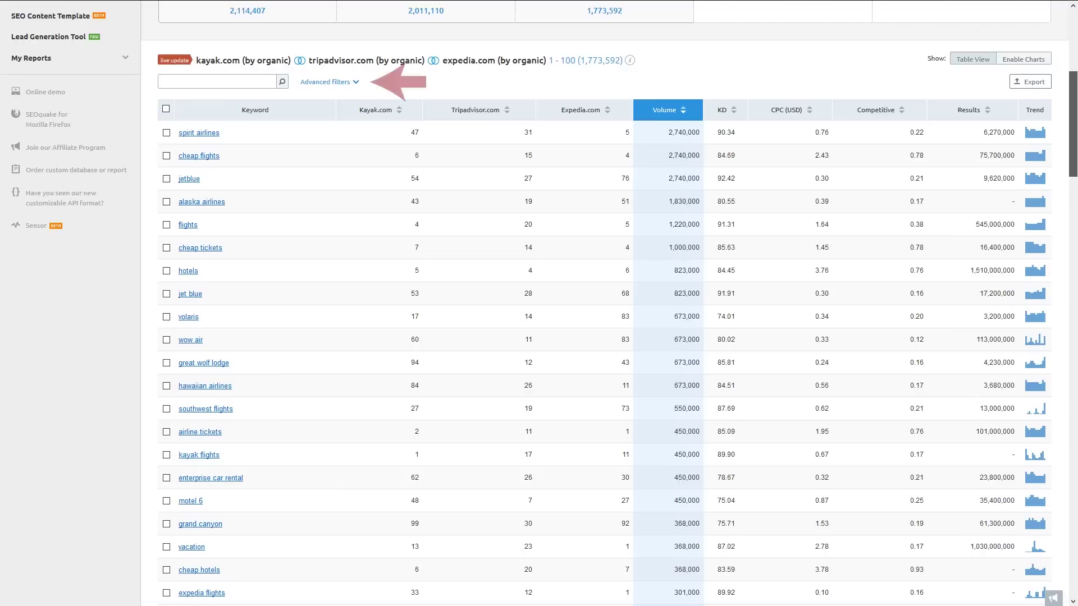
Add advanced filters: tripadvisor.com position less than 10 and expedia.com position less than 10.
{"action": "left_click", "coordinate": [343, 85]}
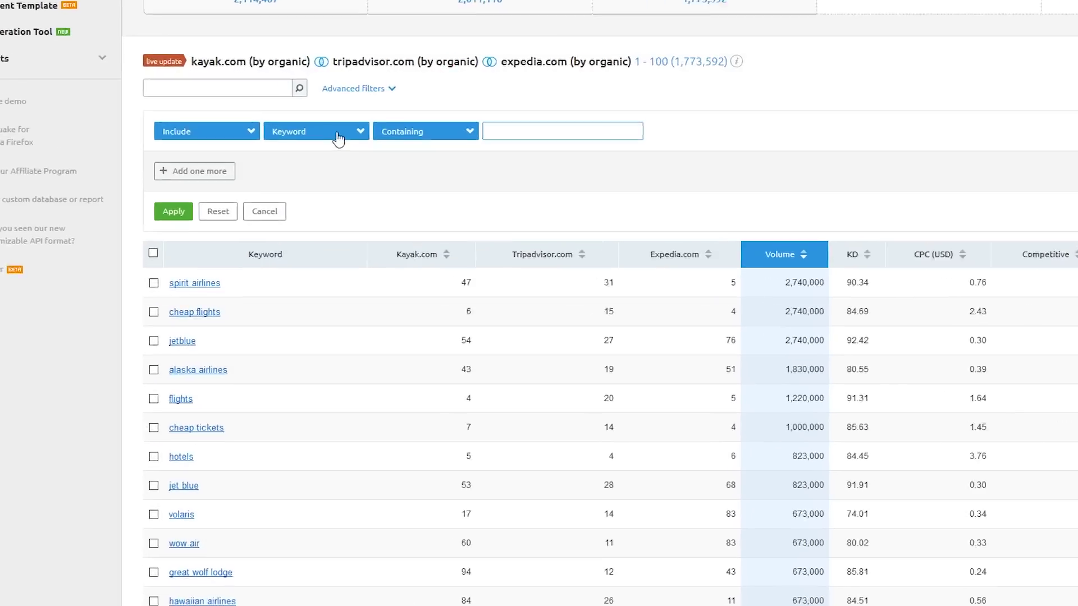
{"action": "left_click", "coordinate": [312, 116]}
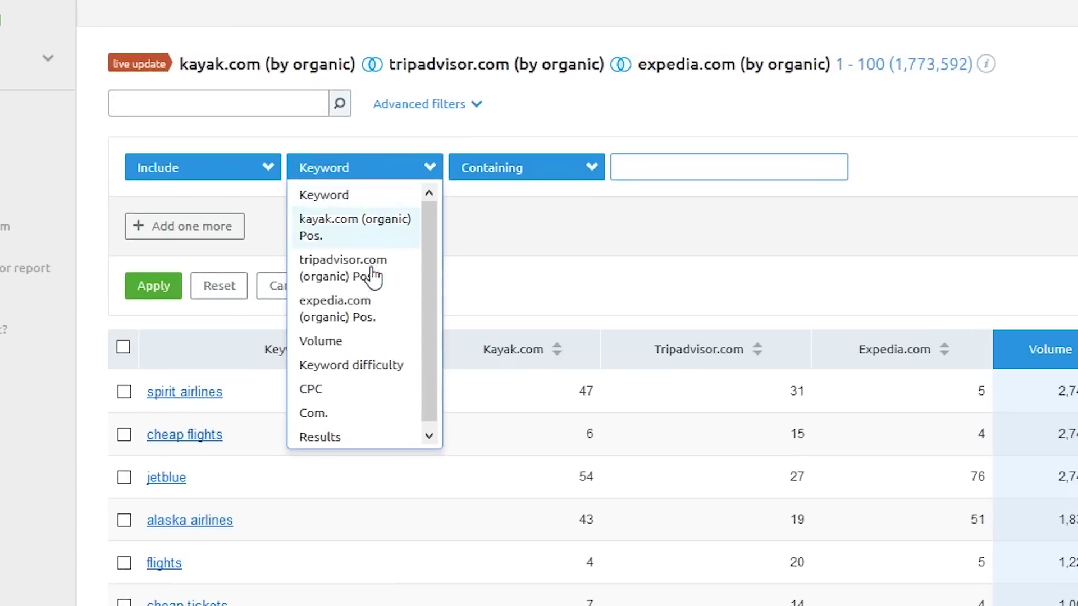
{"action": "left_click", "coordinate": [314, 179]}
{"action": "left_click", "coordinate": [558, 174]}
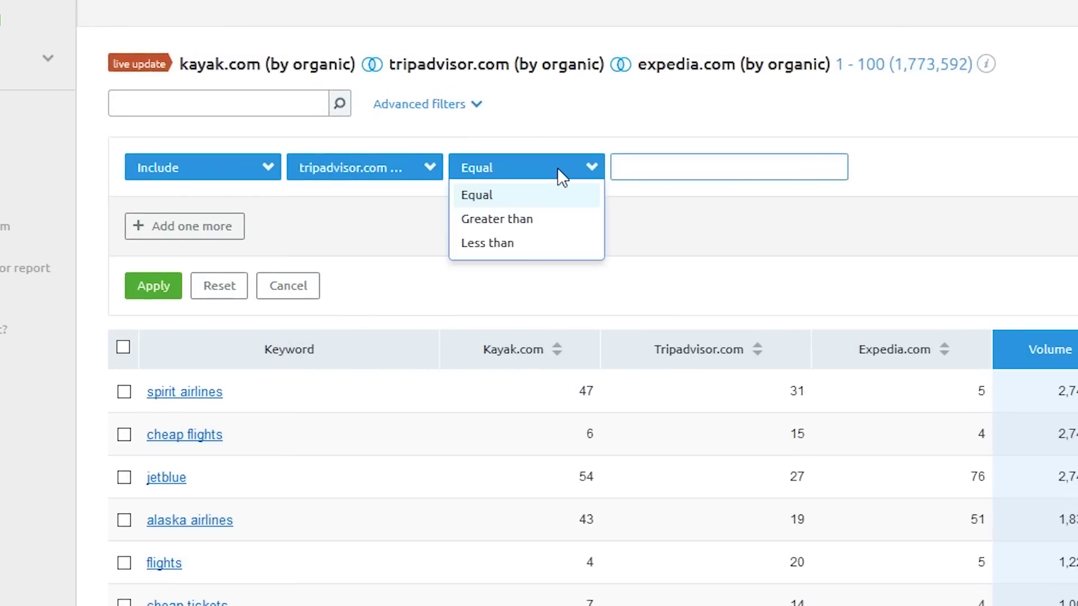
{"action": "left_click", "coordinate": [556, 250]}
{"action": "left_click", "coordinate": [682, 164]}
{"action": "type", "text": "10"}
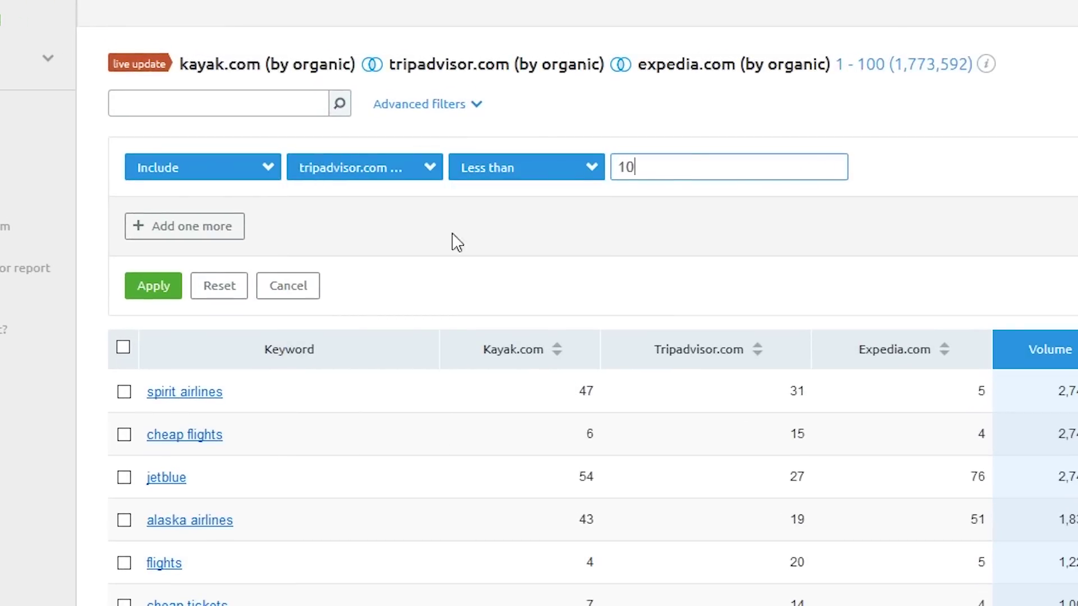
{"action": "left_click", "coordinate": [209, 229]}
{"action": "left_click", "coordinate": [371, 230]}
{"action": "left_click", "coordinate": [387, 376]}
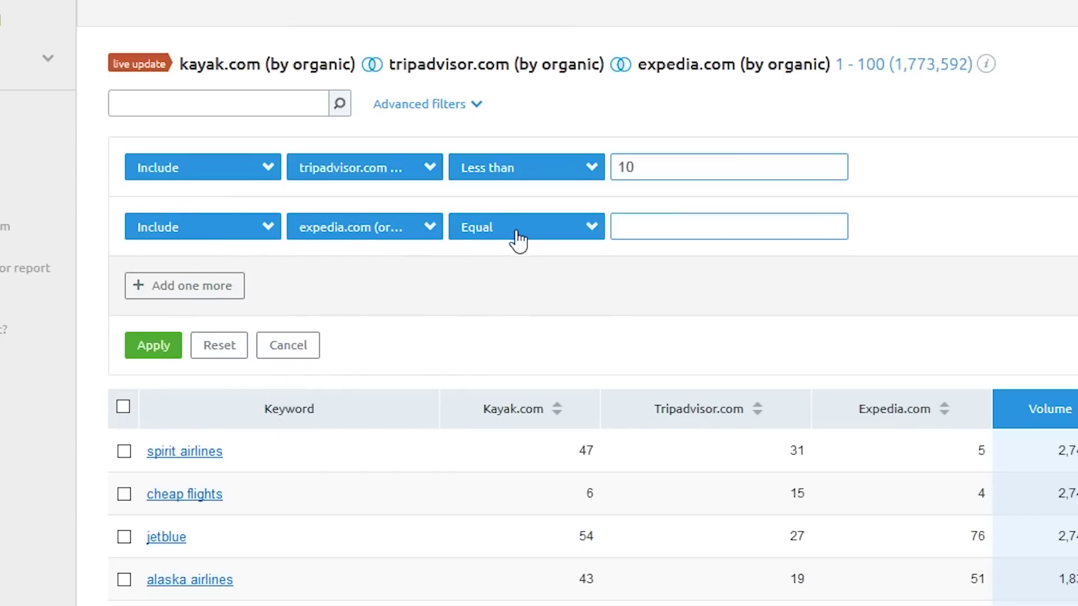
{"action": "left_click", "coordinate": [516, 231]}
{"action": "left_click", "coordinate": [504, 306]}
{"action": "left_click", "coordinate": [630, 229]}
{"action": "type", "text": "10"}
Add a kayak.com position greater than 10 filter and apply all three filters.
{"action": "left_click", "coordinate": [207, 286]}
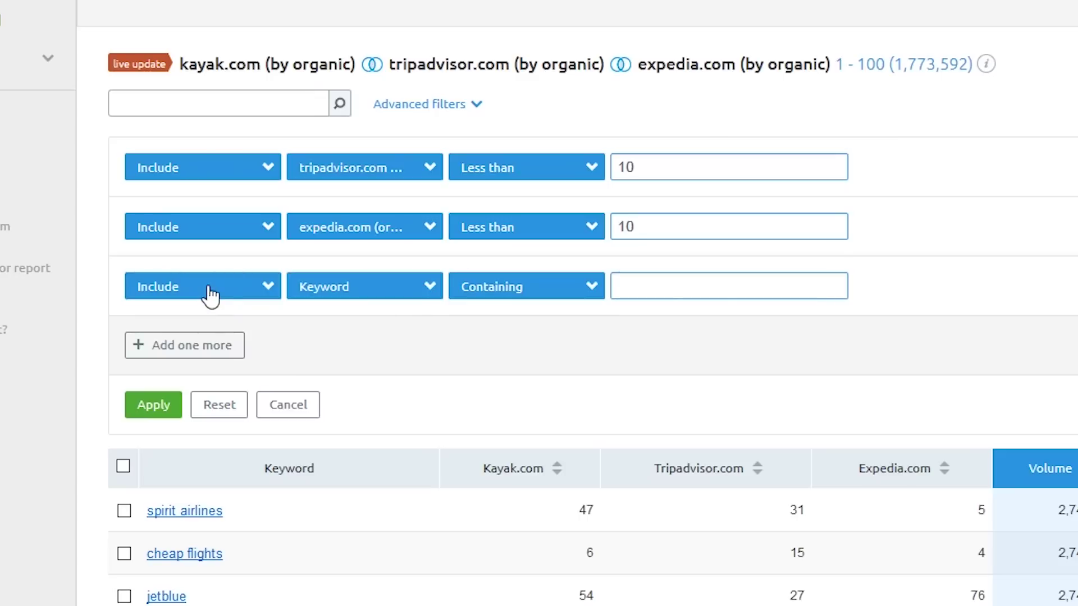
{"action": "left_click", "coordinate": [410, 299]}
{"action": "left_click", "coordinate": [423, 353]}
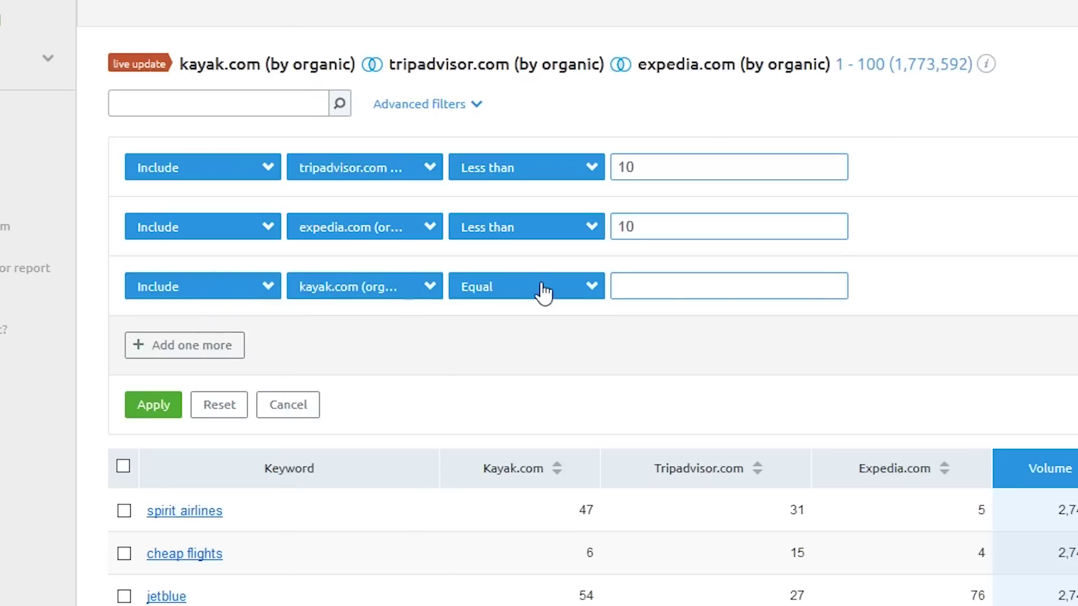
{"action": "left_click", "coordinate": [543, 292]}
{"action": "left_click", "coordinate": [536, 346]}
{"action": "left_click", "coordinate": [653, 284]}
{"action": "type", "text": "10"}
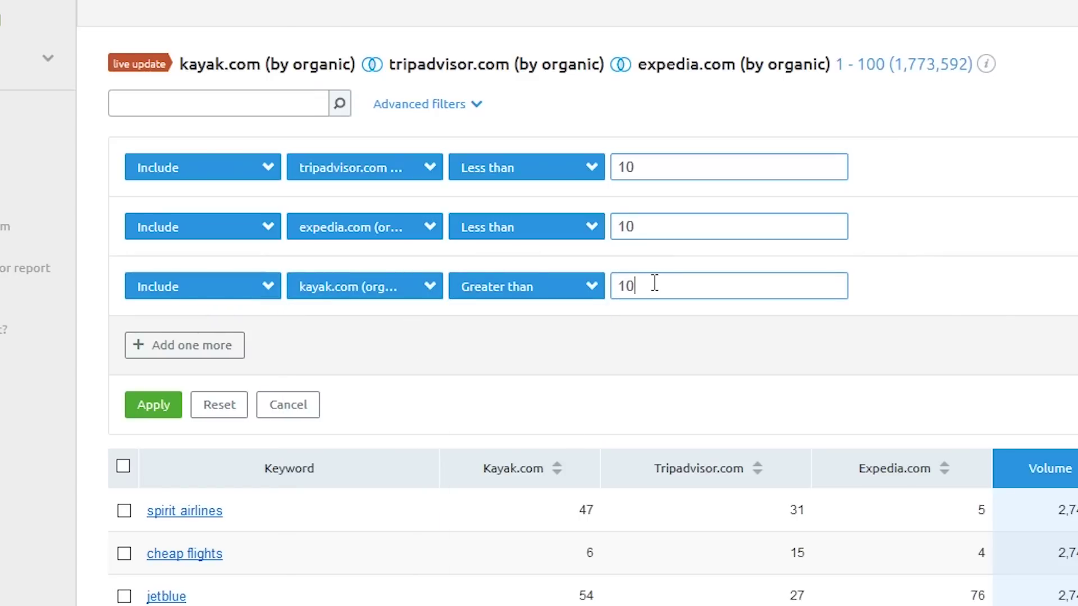
{"action": "left_click", "coordinate": [151, 408]}
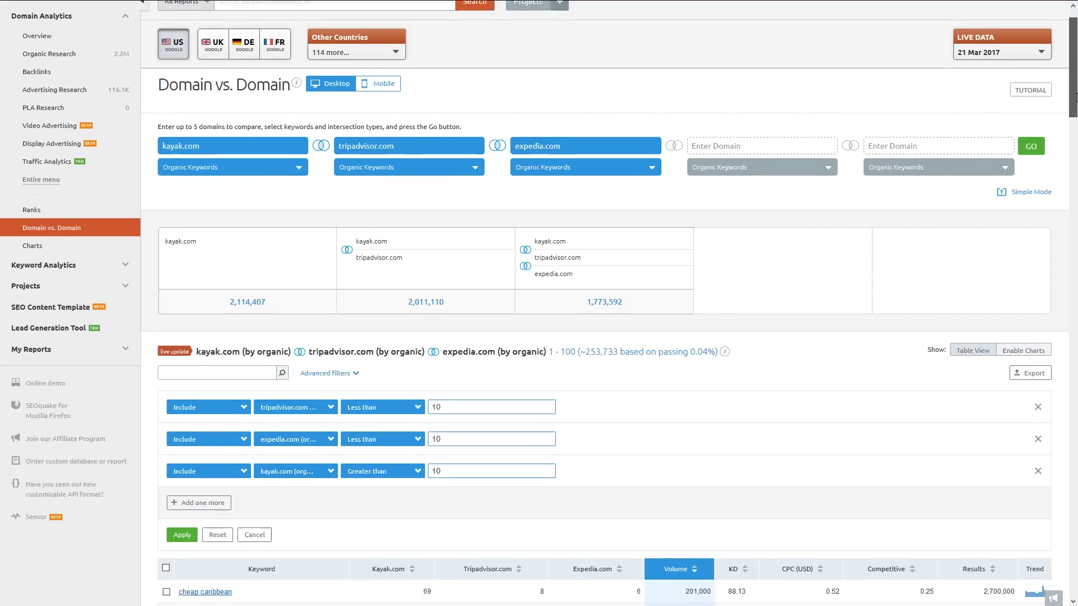
Switch the filtered comparison to Mobile data and scroll to the keyword table.
{"action": "scroll", "coordinate": [1076, 97], "scroll_direction": "down", "scroll_amount": 8}
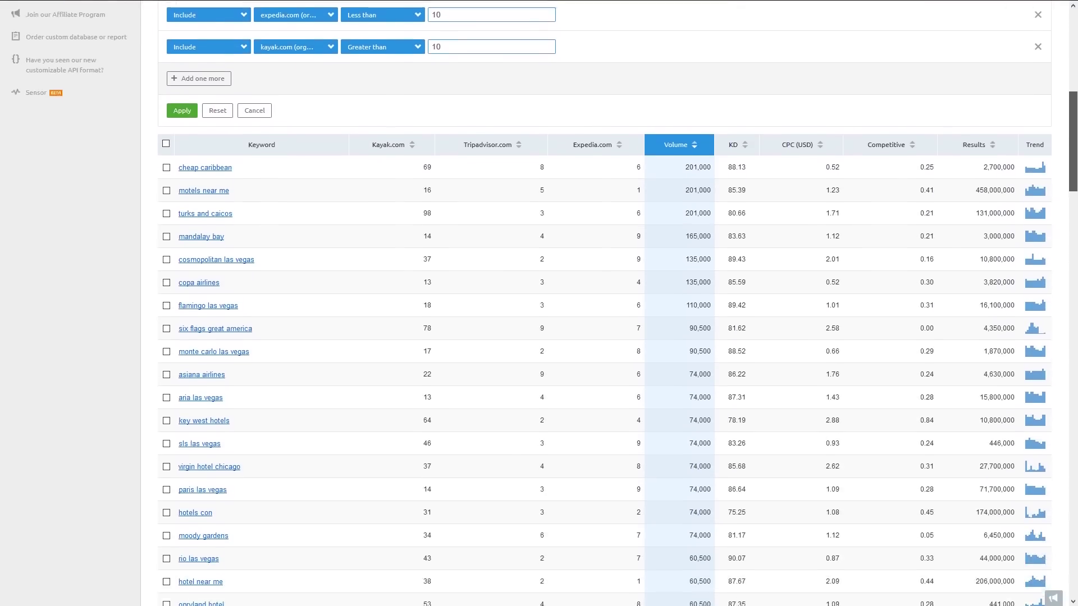
{"action": "scroll", "coordinate": [605, 303], "scroll_direction": "down", "scroll_amount": 2}
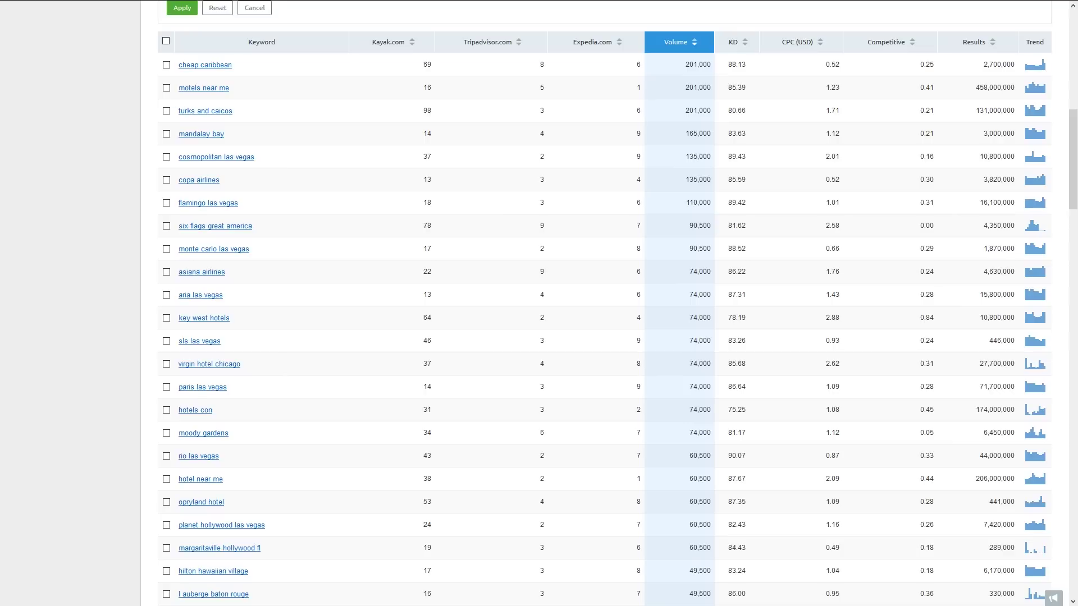
{"action": "scroll", "coordinate": [1046, 77], "scroll_direction": "up", "scroll_amount": 10}
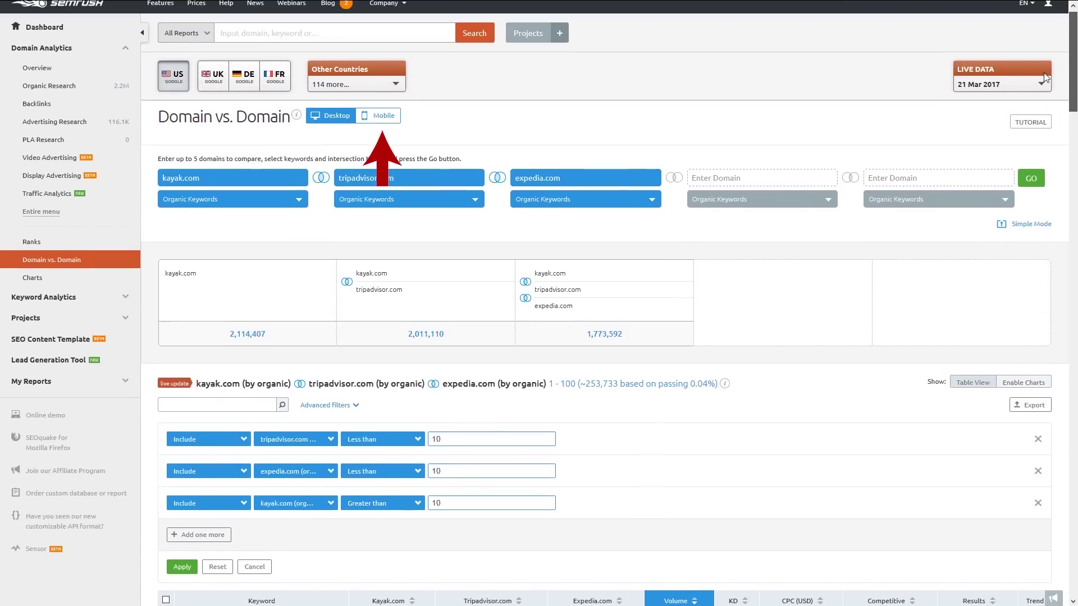
{"action": "left_click", "coordinate": [382, 117]}
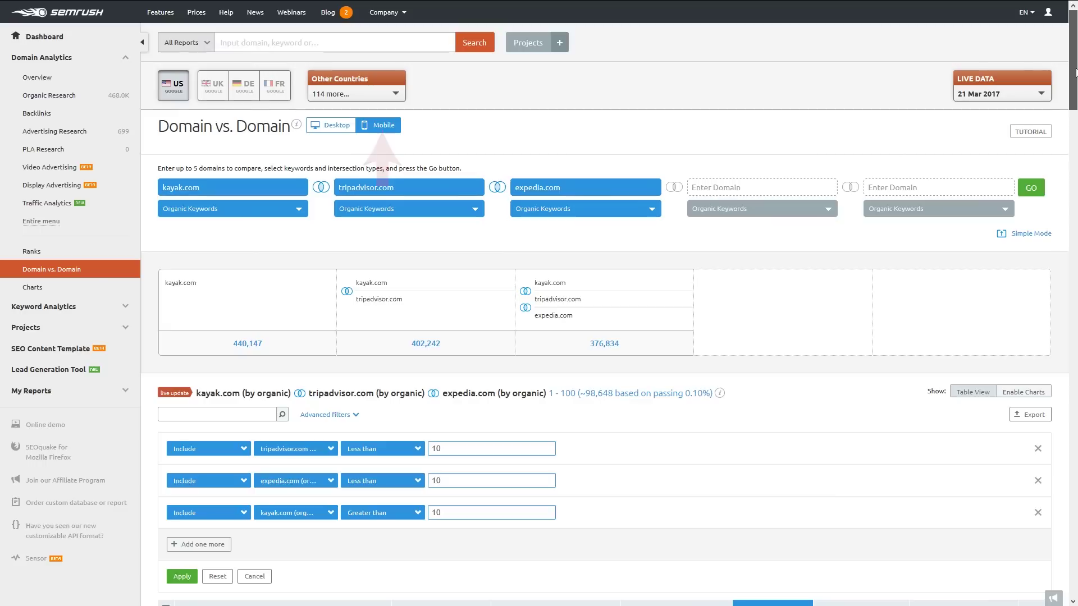
{"action": "scroll", "coordinate": [1076, 71], "scroll_direction": "down", "scroll_amount": 7}
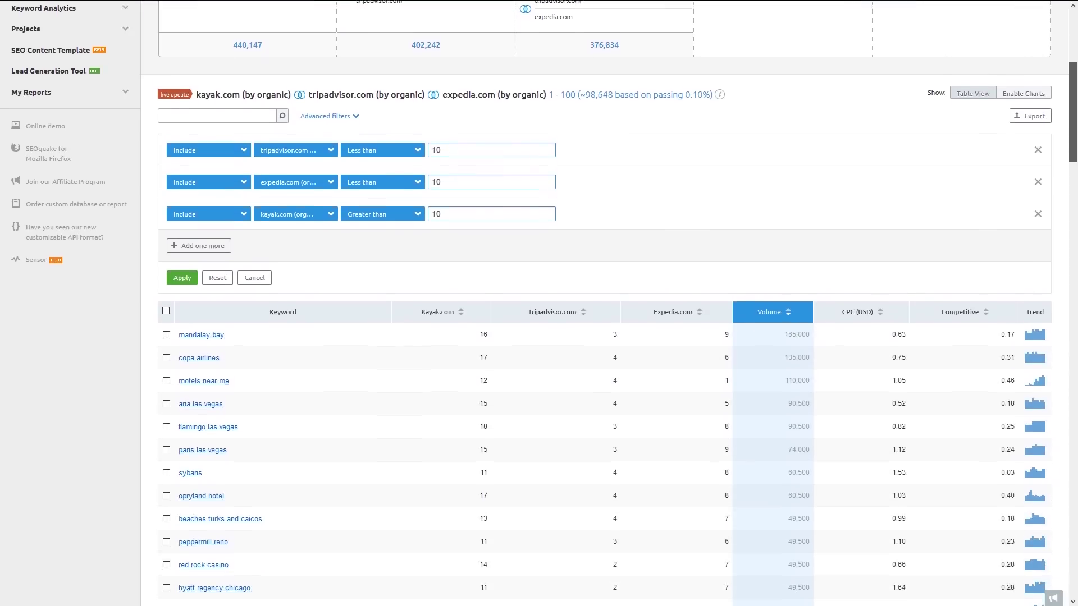
{"action": "scroll", "coordinate": [604, 303], "scroll_direction": "down", "scroll_amount": 2}
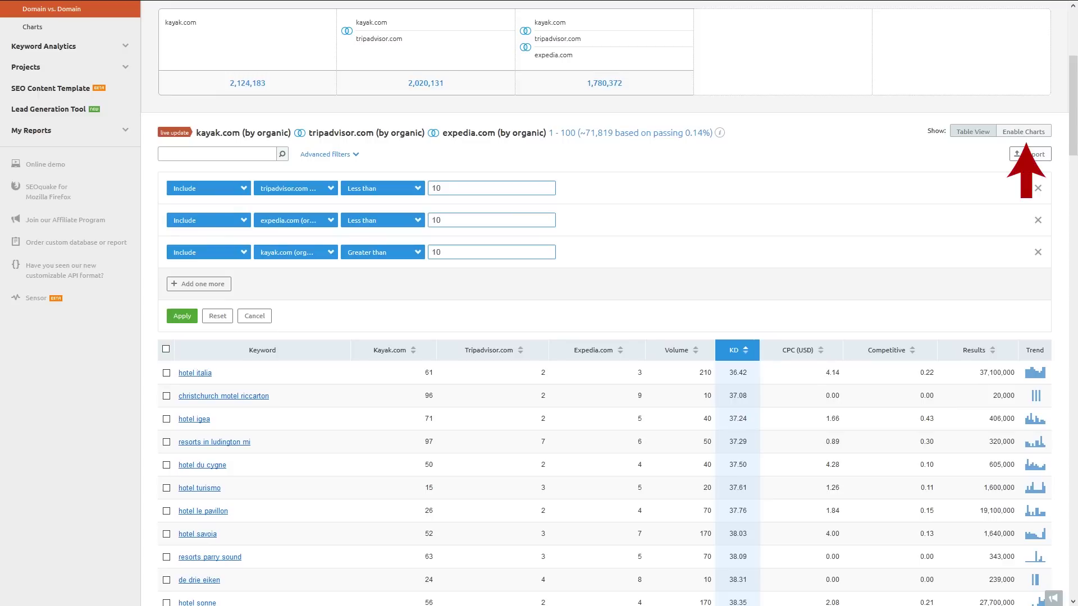
Export the first 500 filtered keywords as an Excel file and open it in Excel.
{"action": "left_click", "coordinate": [1027, 132]}
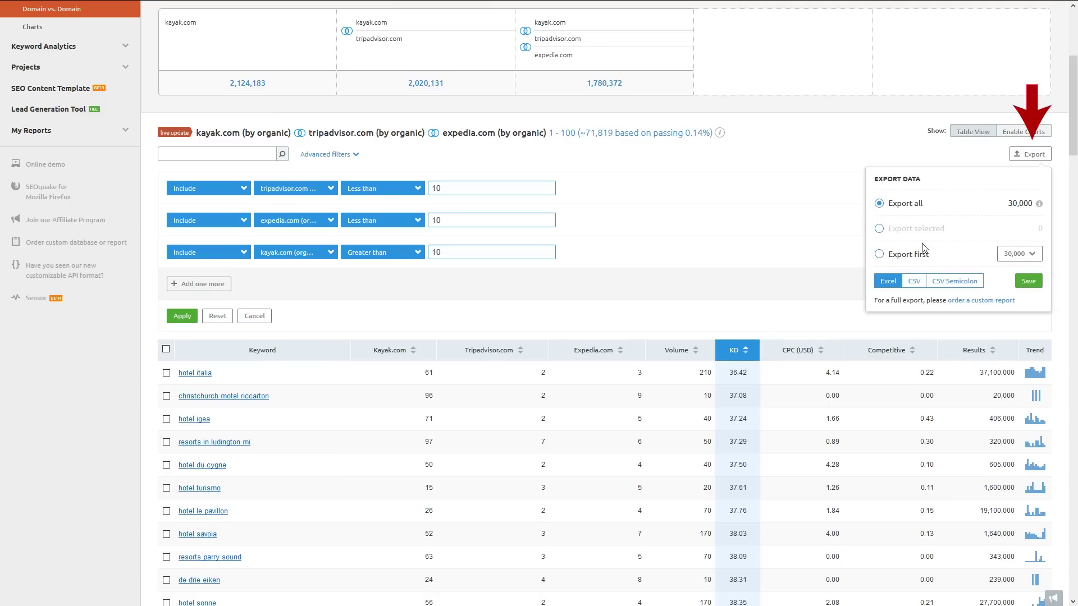
{"action": "left_click", "coordinate": [879, 254]}
{"action": "left_click", "coordinate": [1020, 254]}
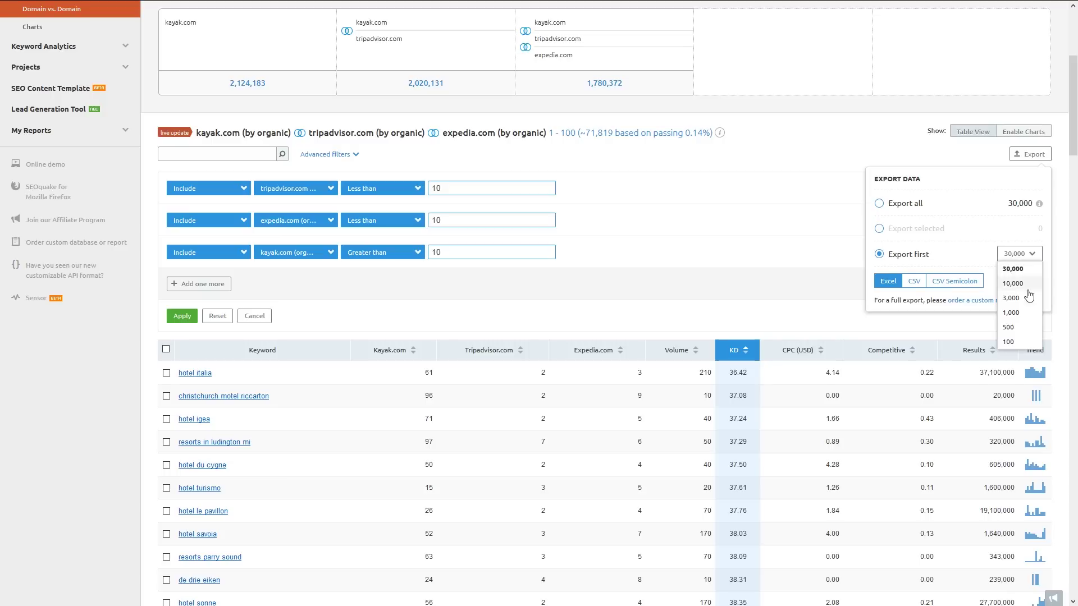
{"action": "left_click", "coordinate": [1019, 332]}
{"action": "left_click", "coordinate": [1028, 281]}
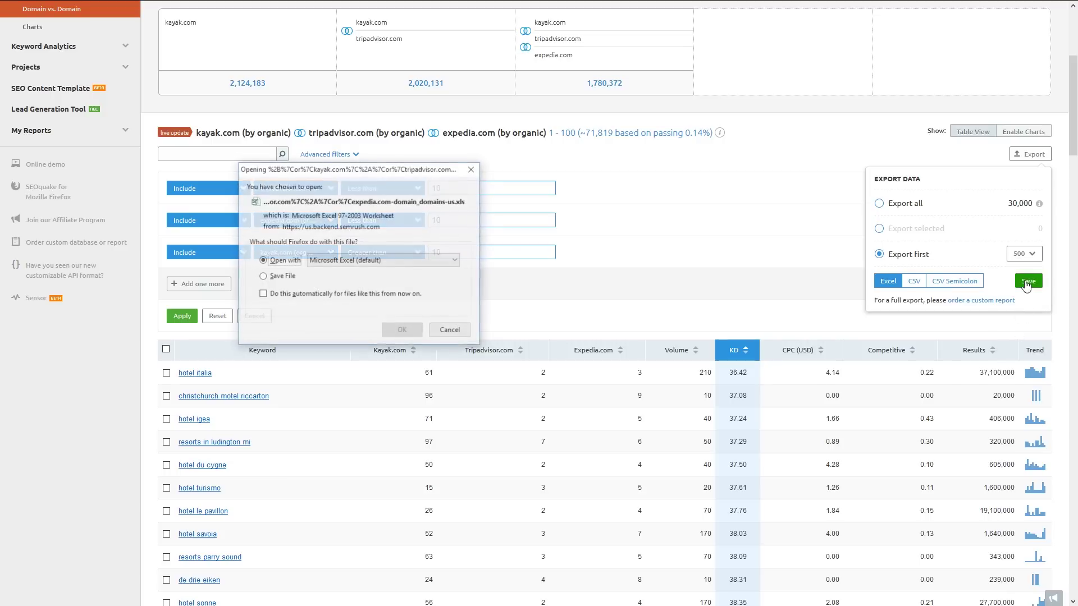
{"action": "left_click", "coordinate": [402, 331]}
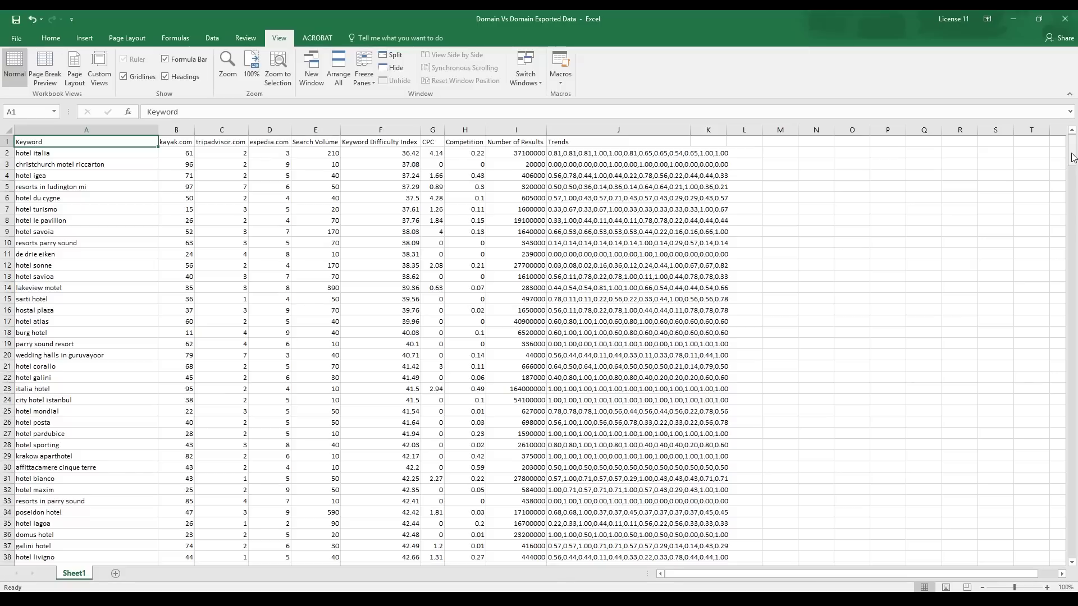
{"action": "left_click_drag", "start_coordinate": [1074, 157], "coordinate": [1075, 180]}
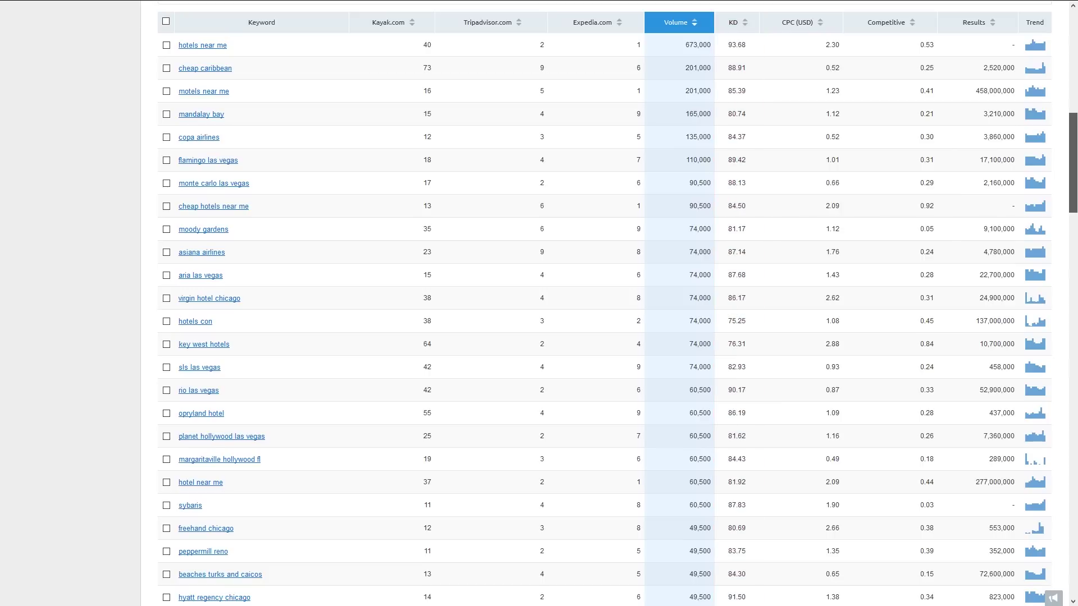
Sort the keyword table by KD ascending, lowest difficulty first.
{"action": "left_click", "coordinate": [731, 25]}
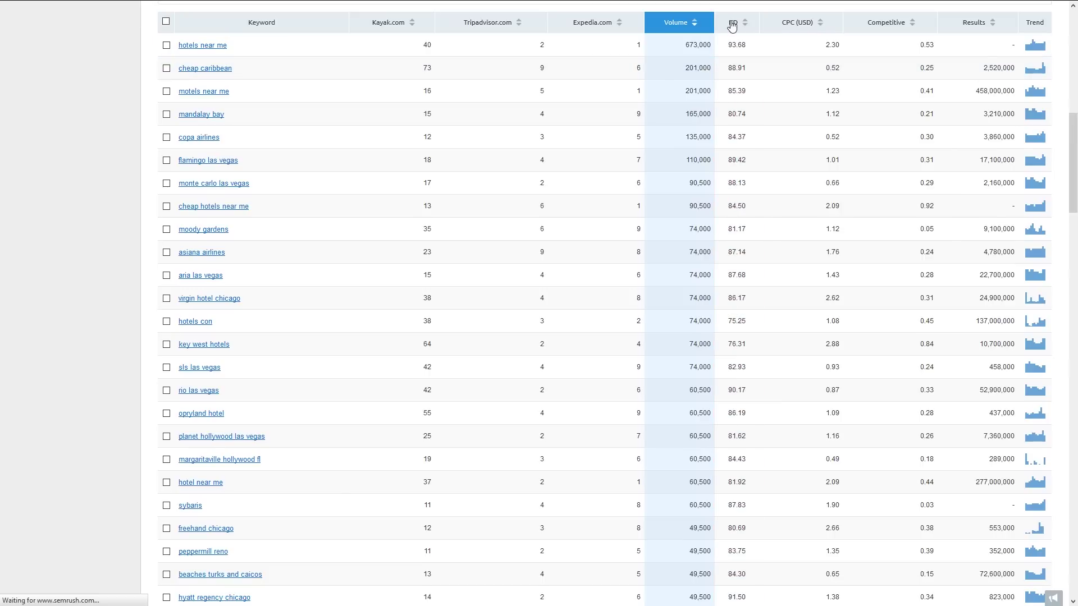
{"action": "scroll", "coordinate": [737, 337], "scroll_direction": "down", "scroll_amount": 4}
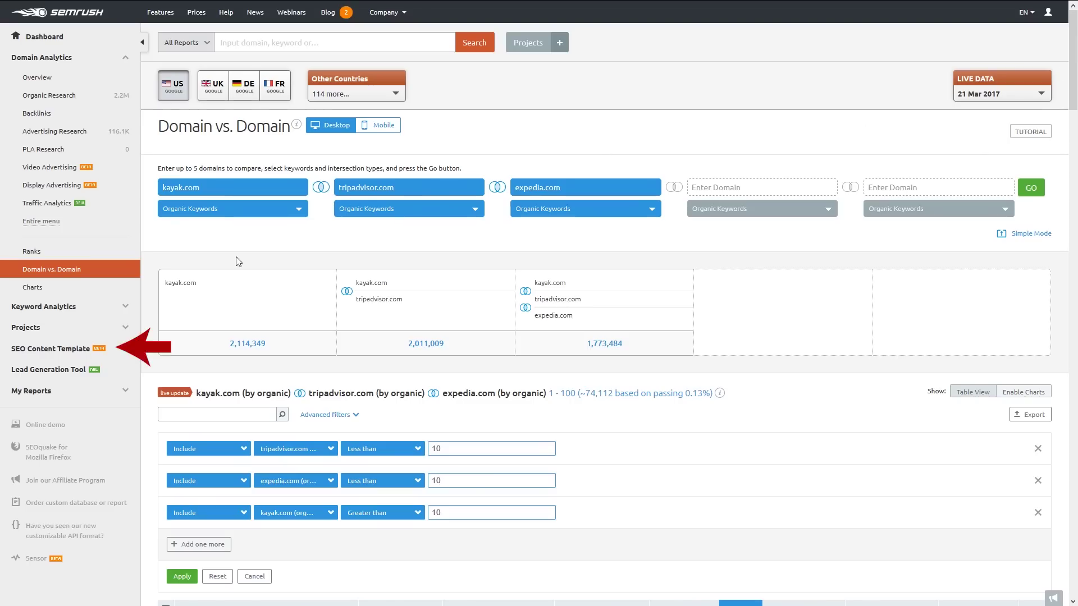
Create an SEO Content Template for 'hotel italia' and review its recommendations.
{"action": "left_click", "coordinate": [62, 349]}
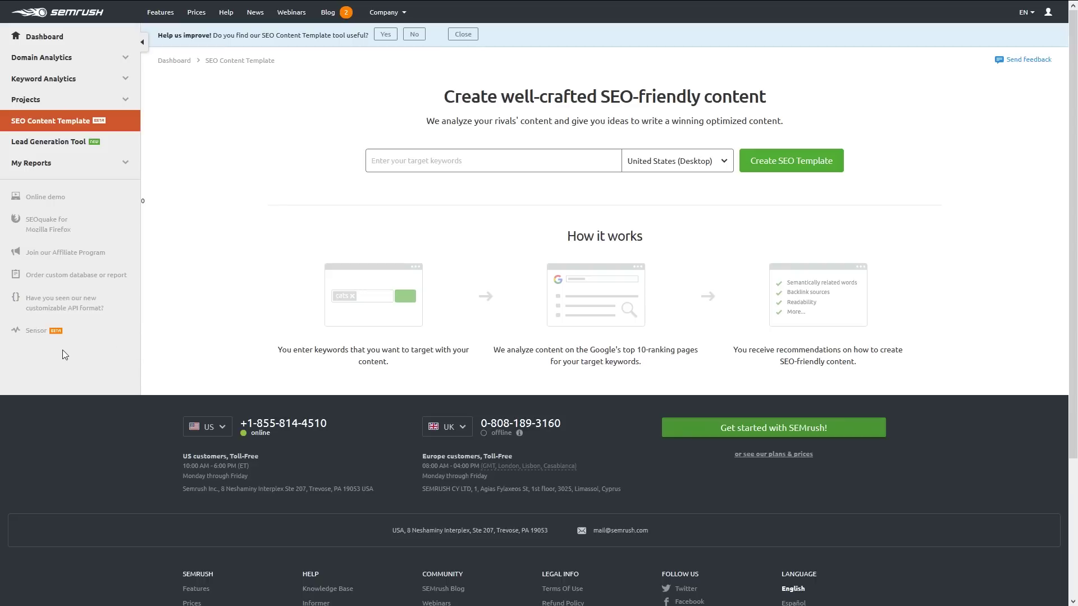
{"action": "left_click", "coordinate": [422, 161]}
{"action": "type", "text": "hotel italia"}
{"action": "key", "text": "Return"}
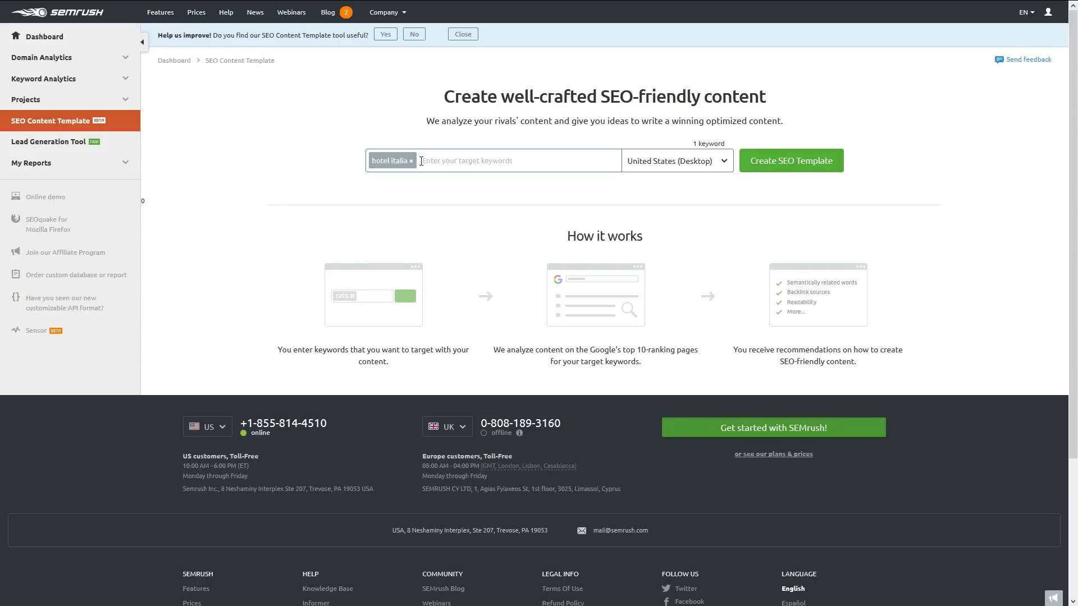
{"action": "left_click", "coordinate": [789, 162]}
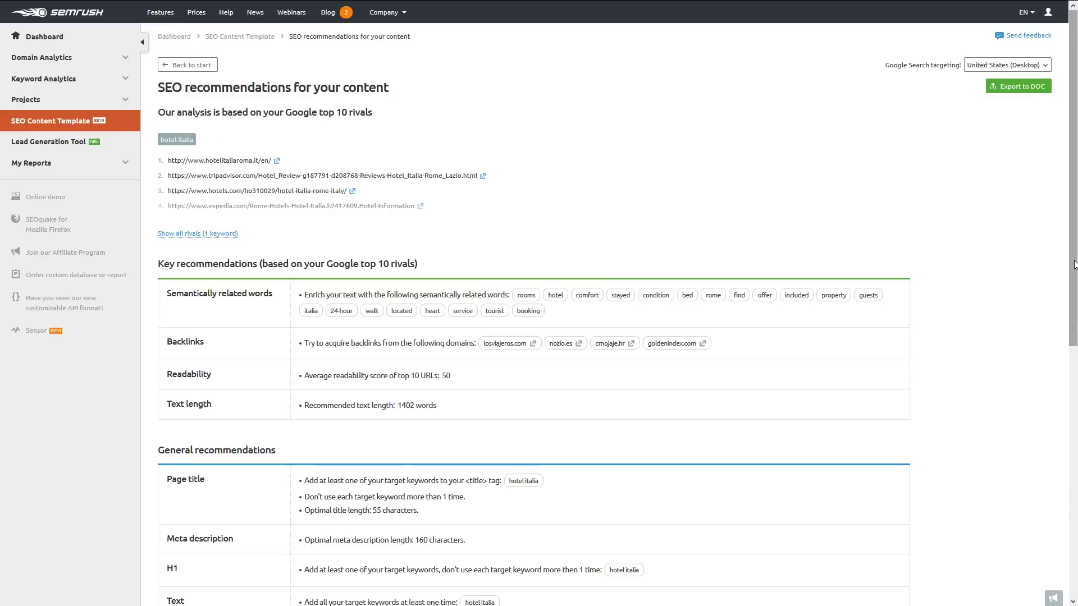
{"action": "scroll", "coordinate": [1074, 264], "scroll_direction": "down", "scroll_amount": 3}
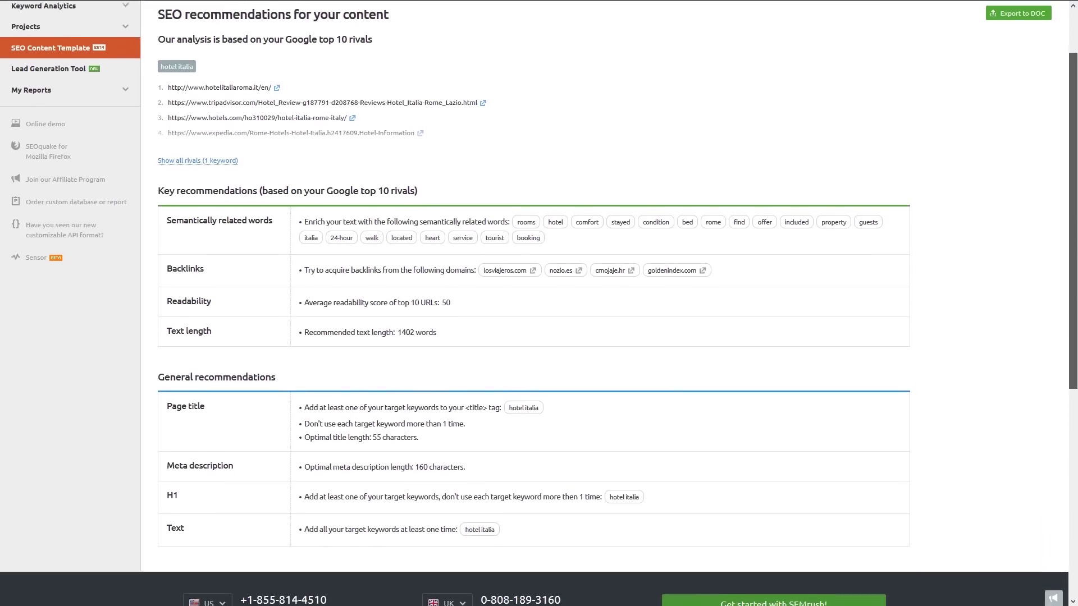
{"action": "scroll", "coordinate": [539, 303], "scroll_direction": "down", "scroll_amount": 1}
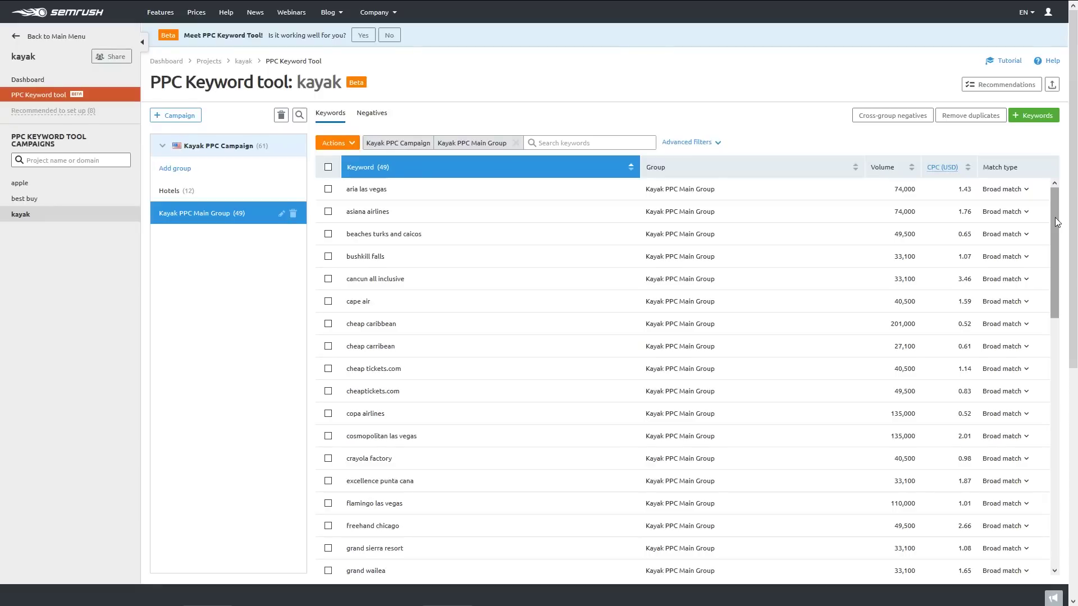
Scroll the PPC keyword table, then display the Hotels group's 12 keywords.
{"action": "left_click_drag", "start_coordinate": [1056, 218], "coordinate": [1070, 334]}
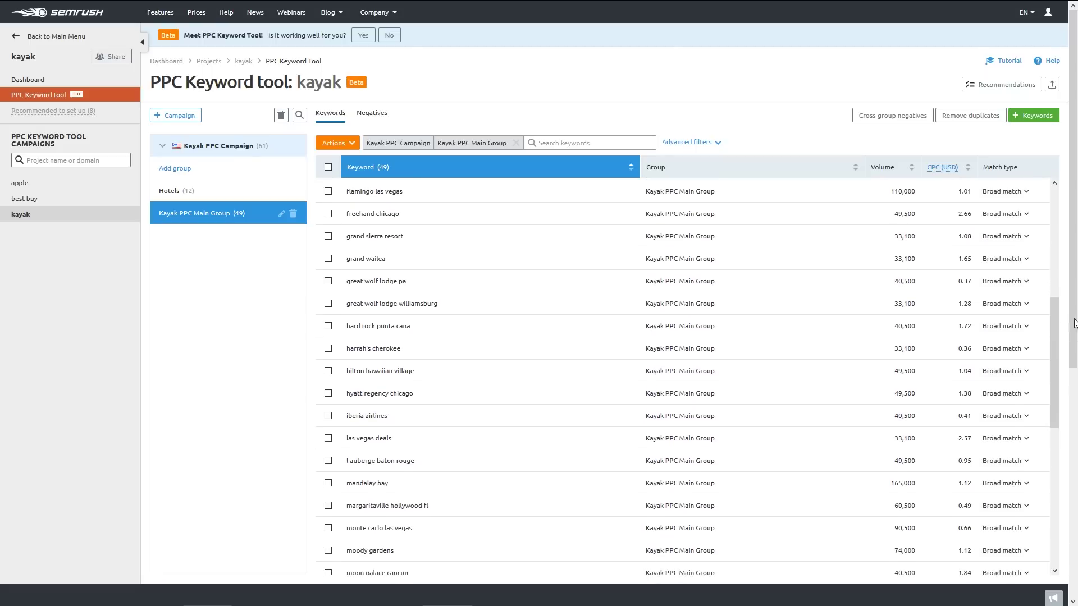
{"action": "left_click", "coordinate": [187, 194]}
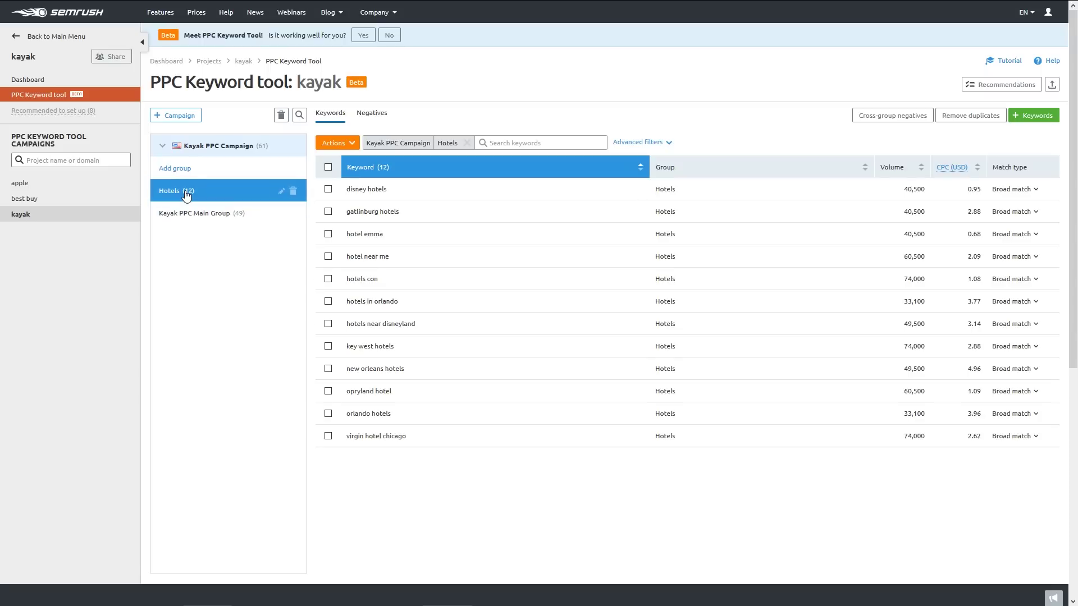